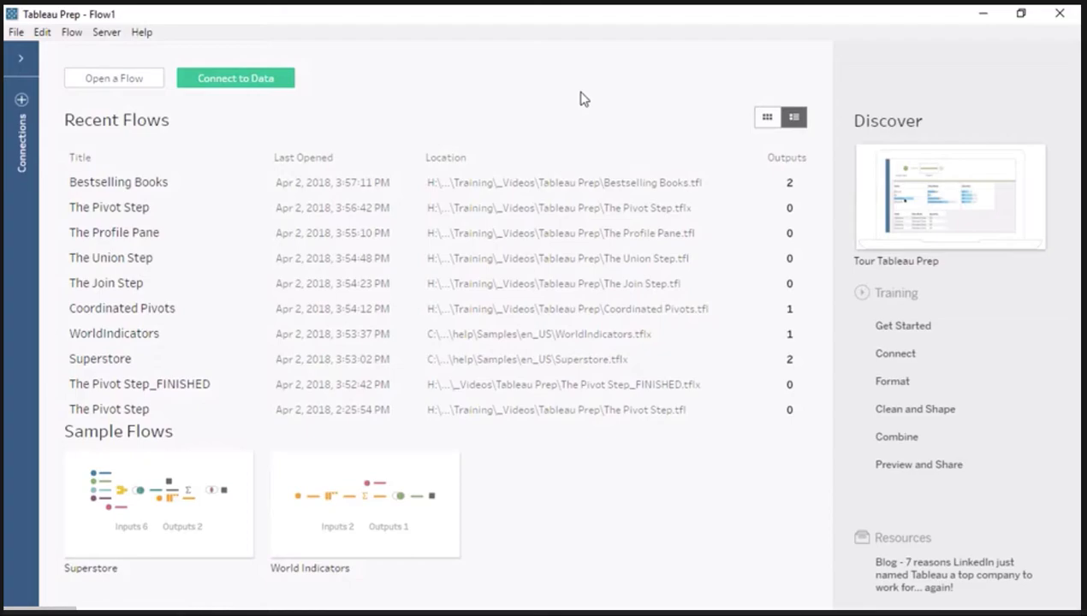
# Connect to the Microsoft Excel file ABA Bestsellers 02-28-18.xlsx.
pyautogui.click(20, 62)
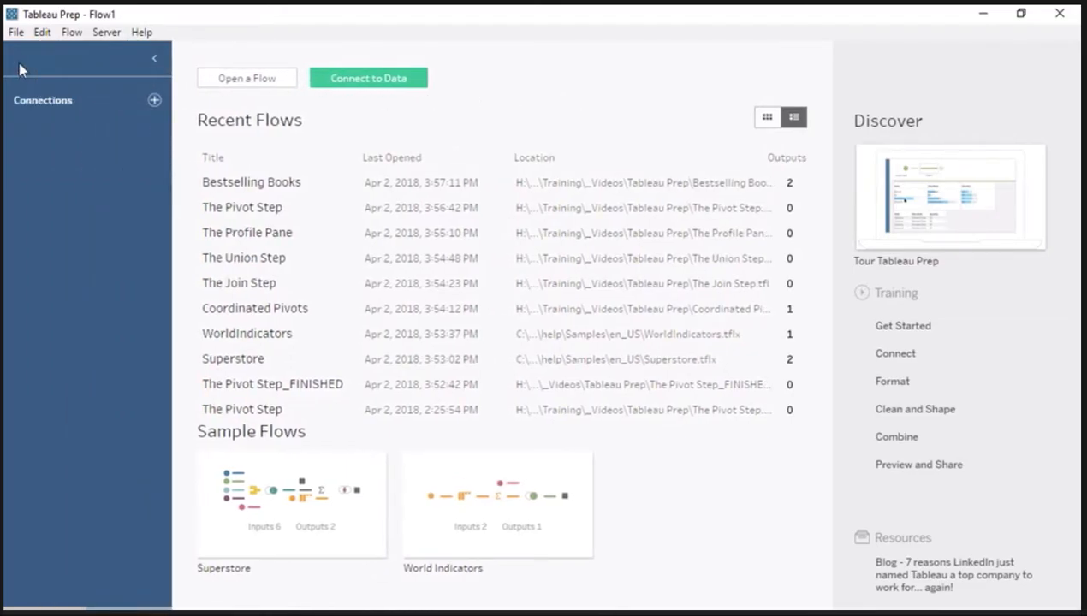
pyautogui.click(154, 100)
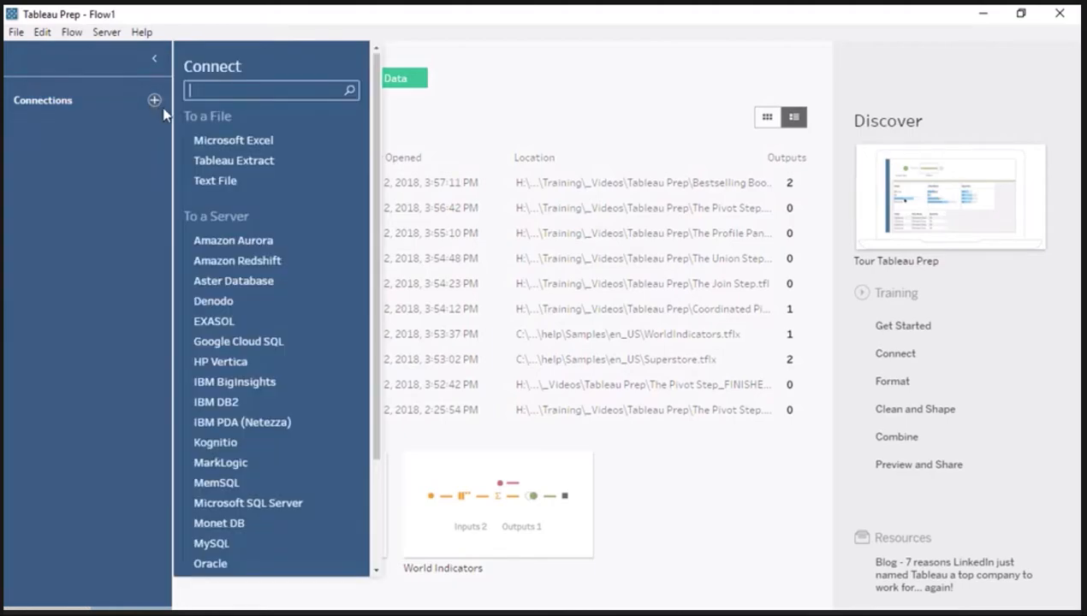
pyautogui.click(204, 141)
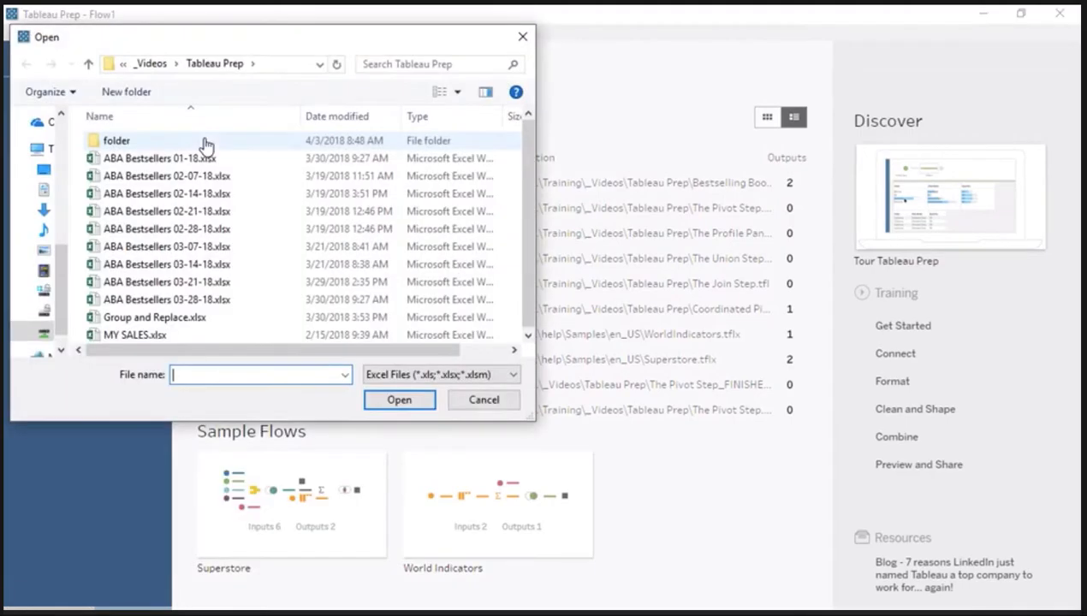
pyautogui.doubleClick(202, 229)
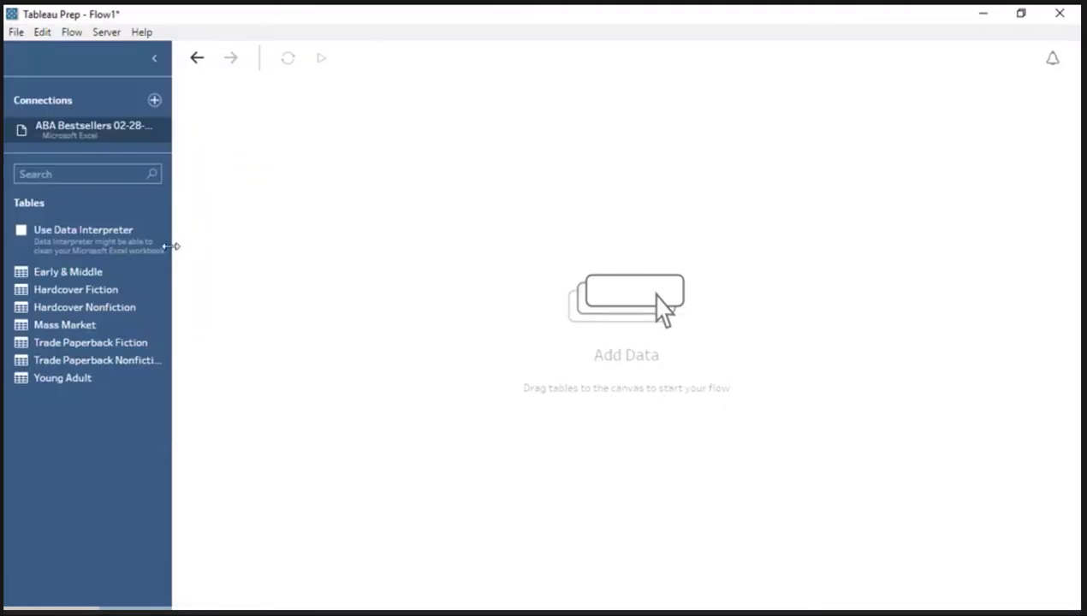
# Add the Hardcover Fiction table to the flow as a wildcard union input and check its data sample settings.
pyautogui.moveTo(135, 290); pyautogui.dragTo(245, 177)
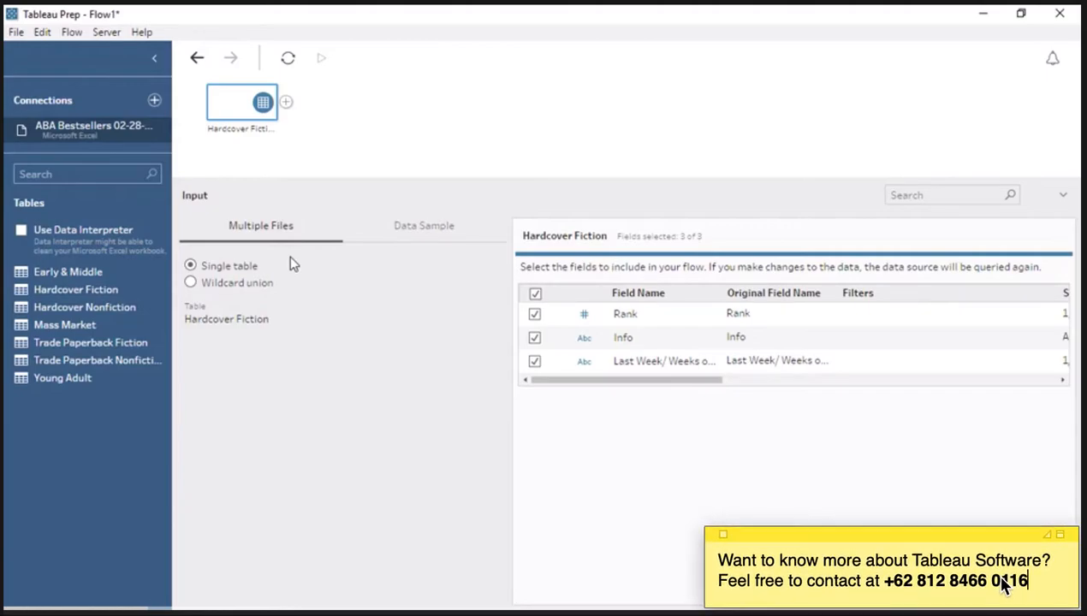
pyautogui.click(189, 283)
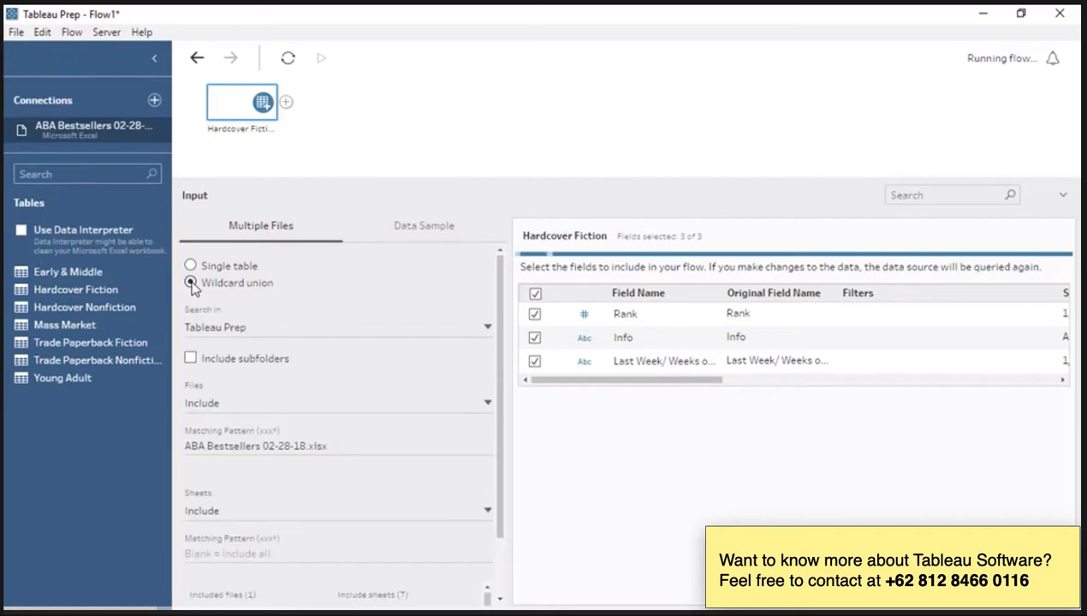
pyautogui.click(381, 243)
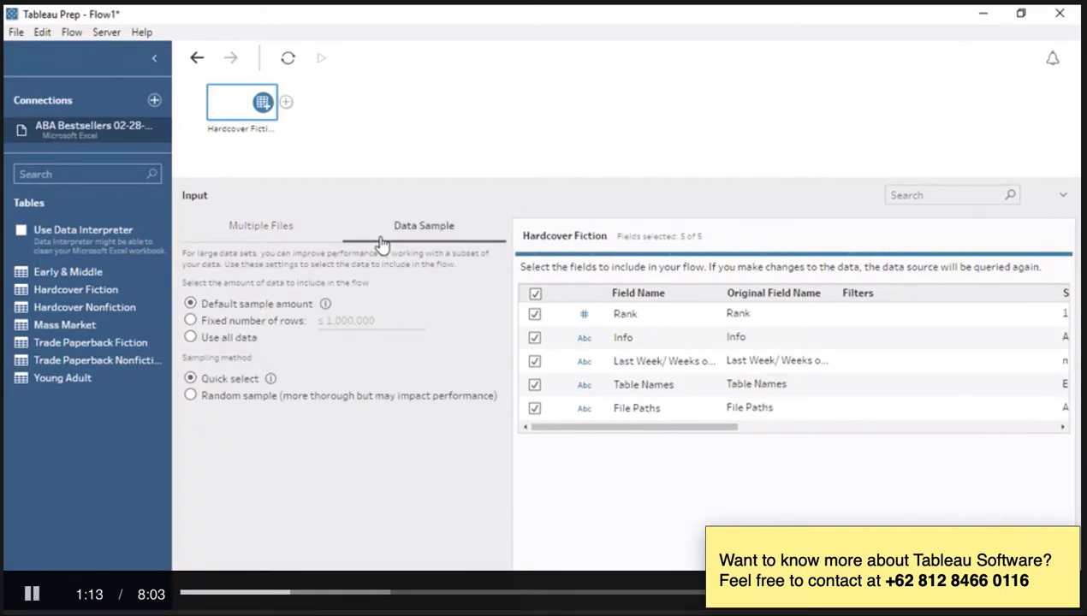
pyautogui.click(311, 236)
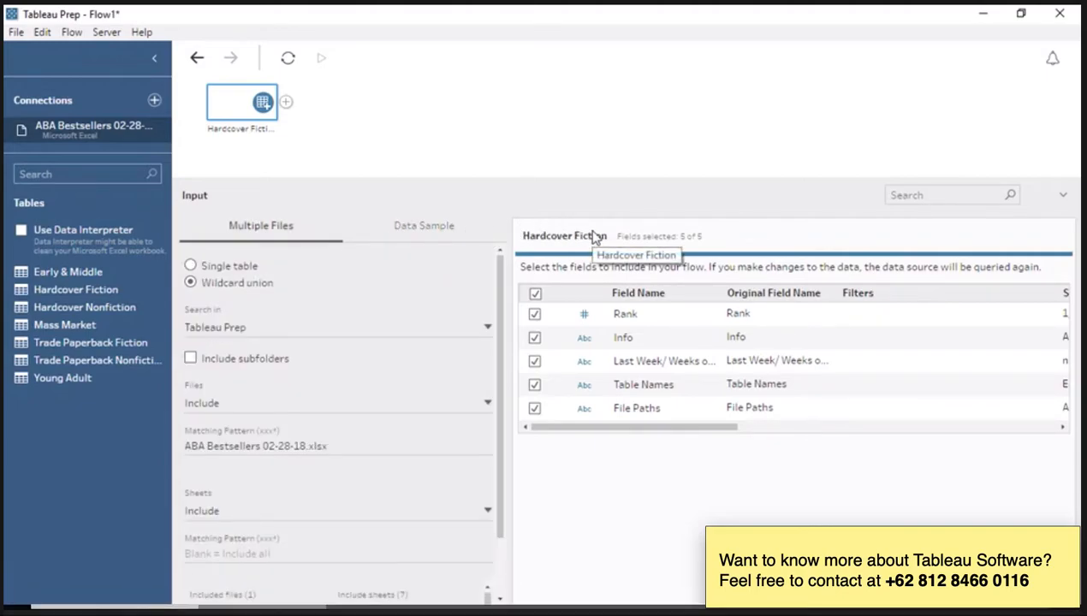
# Exclude the File Paths field from the input and add the row filter [Rank]<11.
pyautogui.click(534, 410)
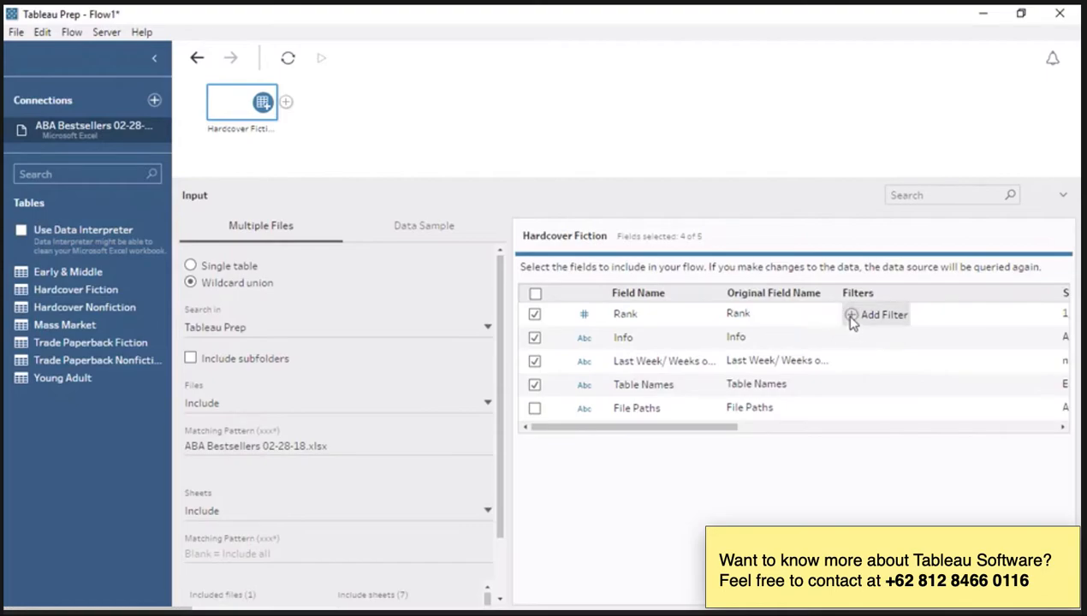
pyautogui.click(847, 314)
pyautogui.write('<11')
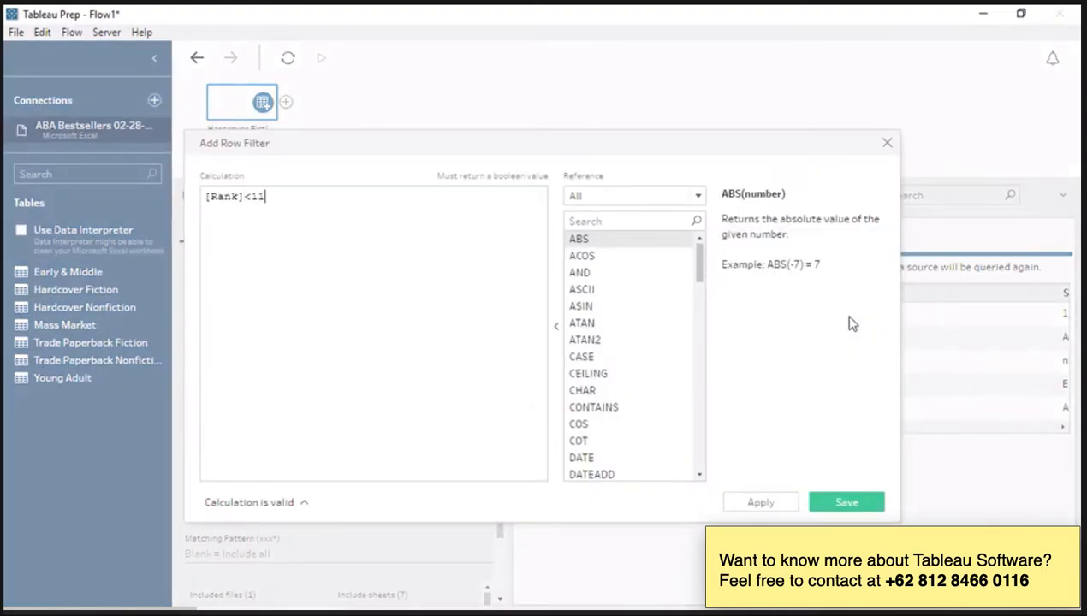
pyautogui.click(844, 502)
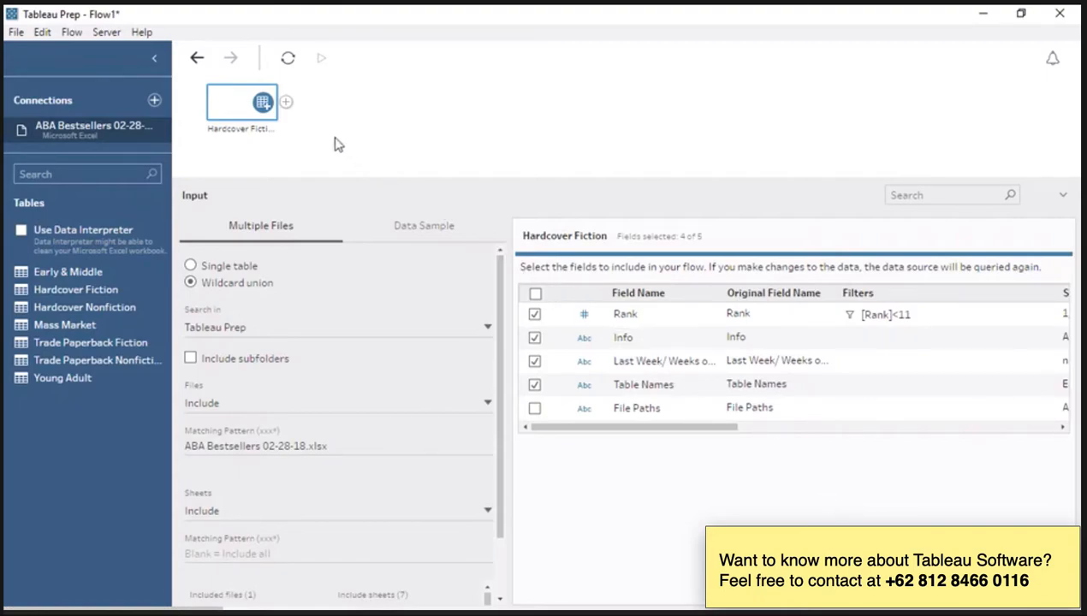
# Add a cleaning step after the Hardcover Fiction input and automatically split the Info field.
pyautogui.click(286, 104)
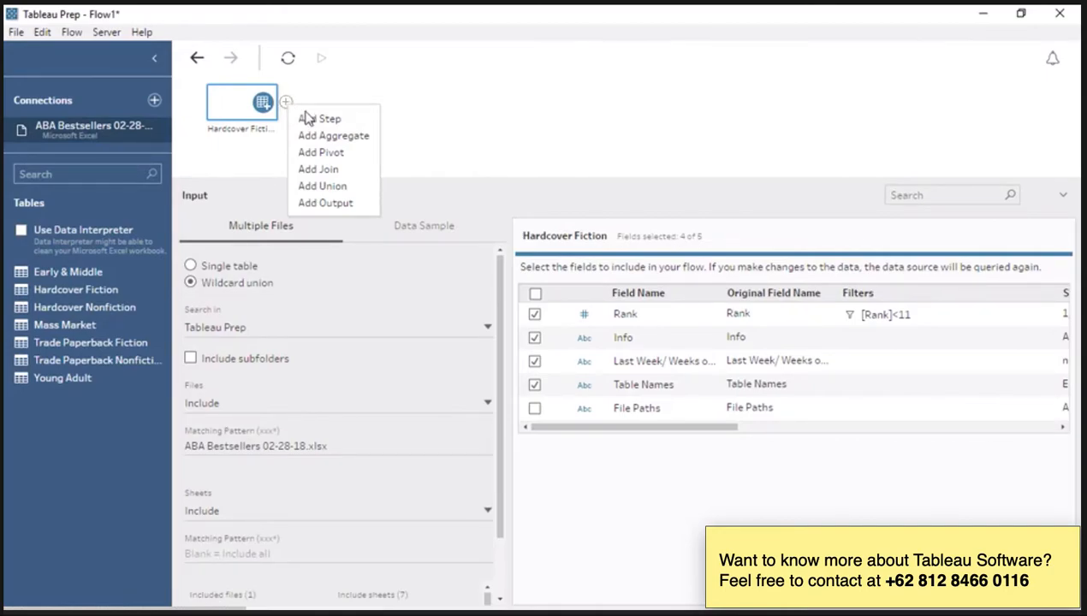
pyautogui.click(315, 119)
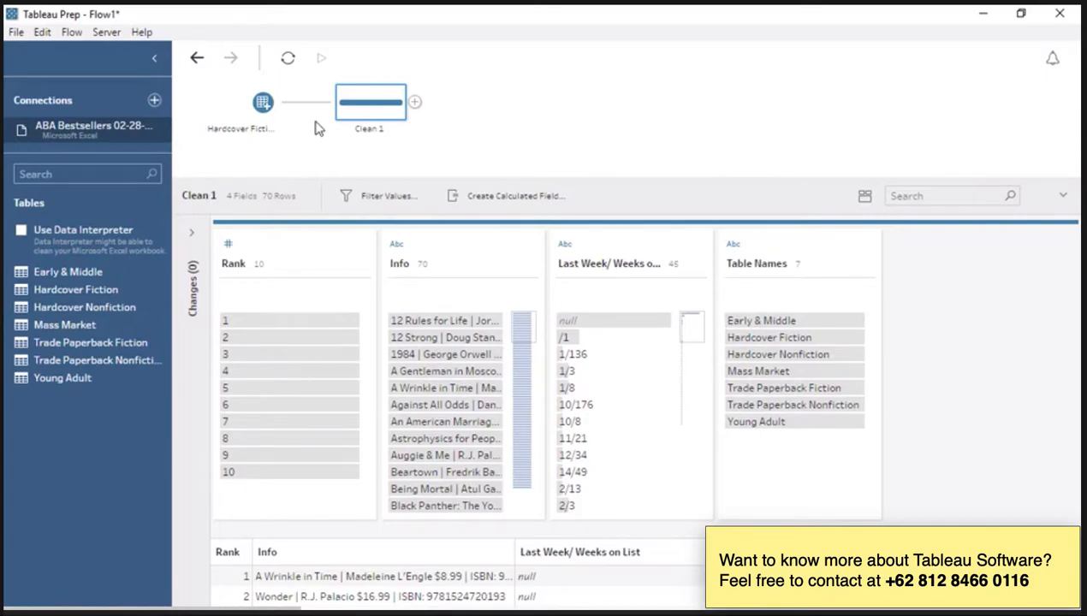
pyautogui.click(361, 247)
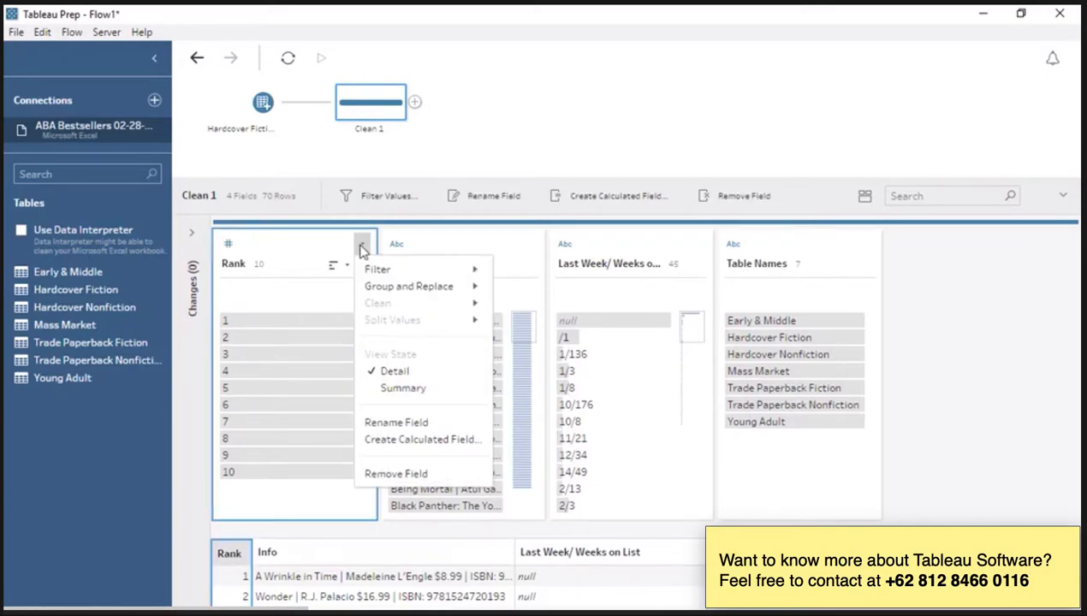
pyautogui.click(427, 244)
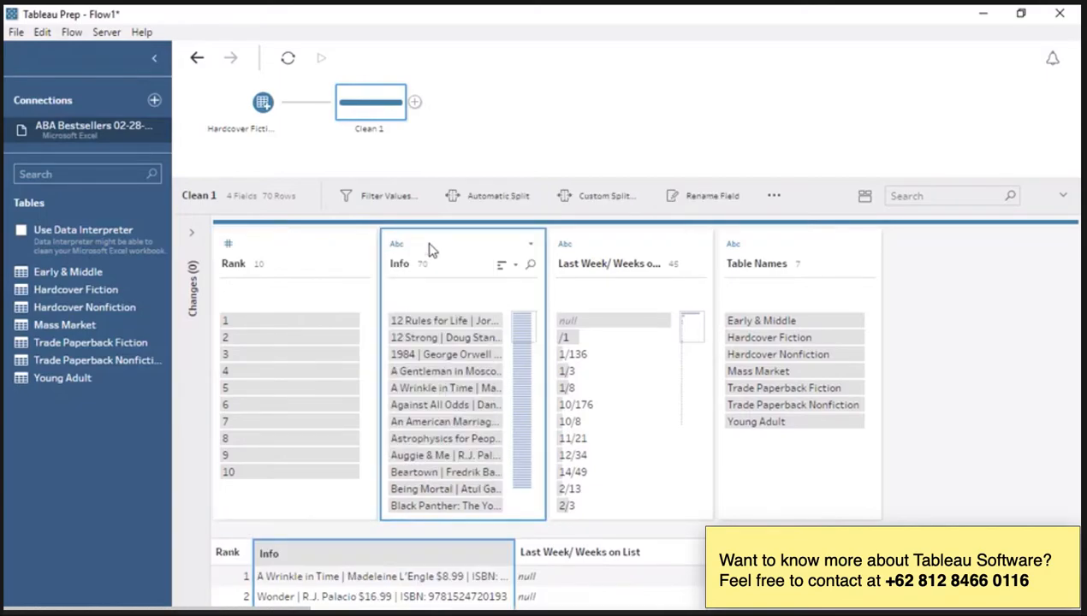
pyautogui.click(486, 197)
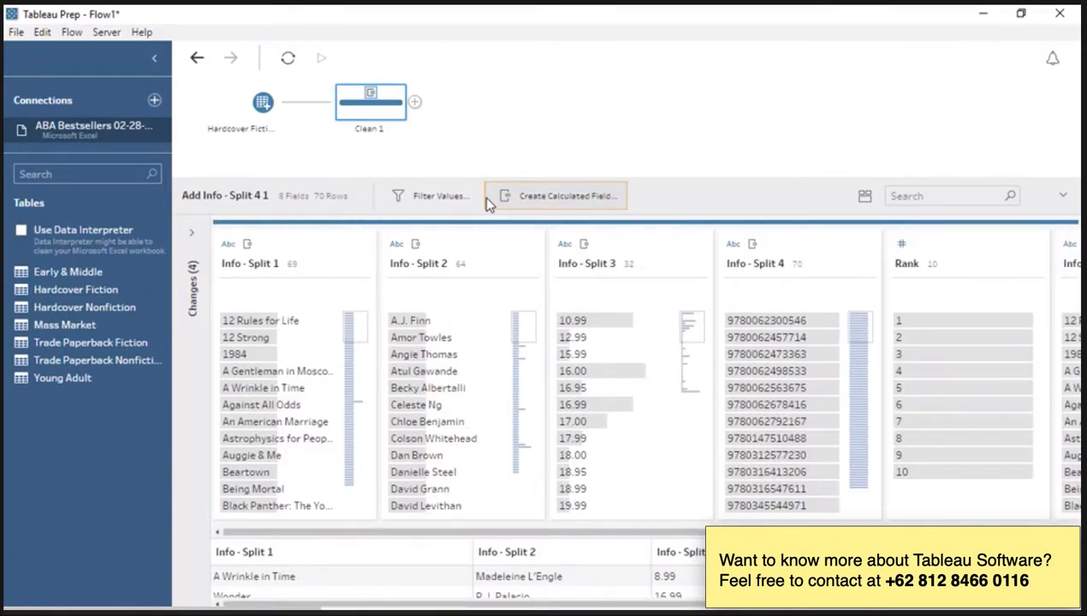
# Change the Info - Split 3 field to Number (decimal) and rename it Price.
pyautogui.click(564, 246)
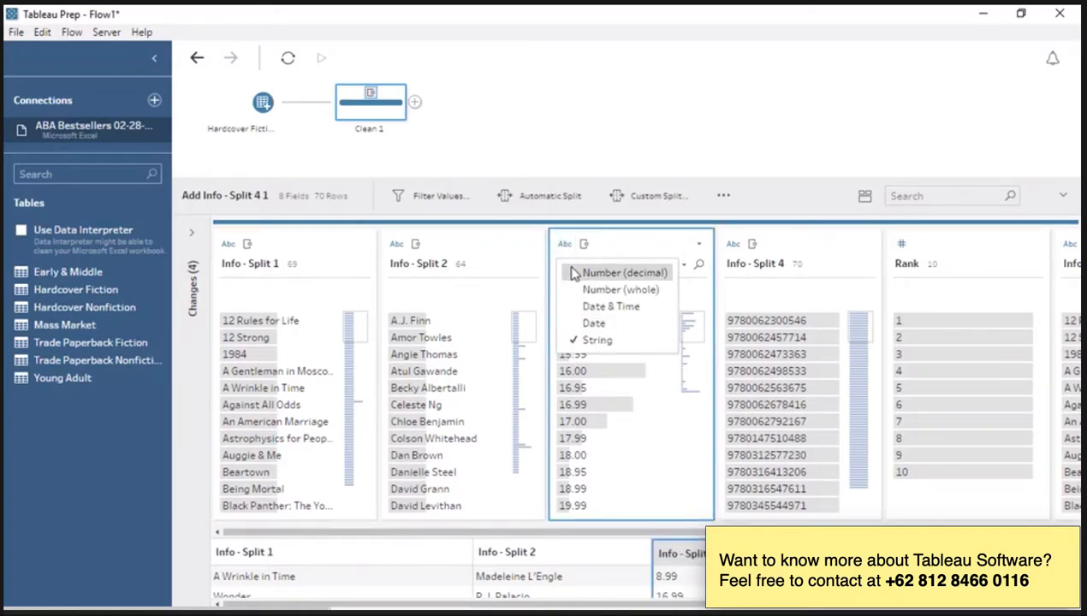
pyautogui.click(571, 272)
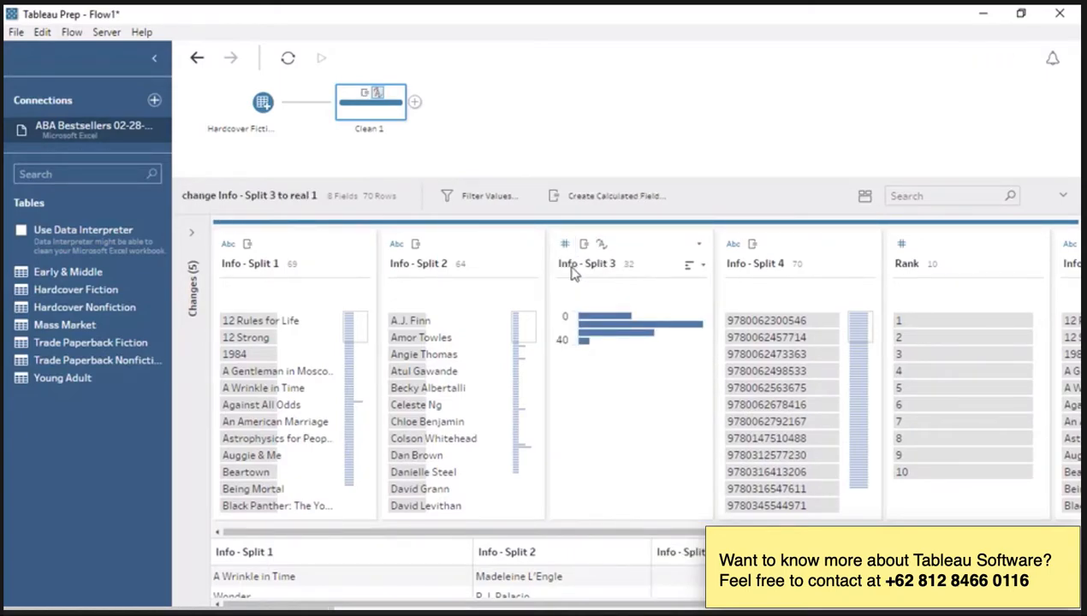
pyautogui.doubleClick(574, 265)
pyautogui.write('Price')
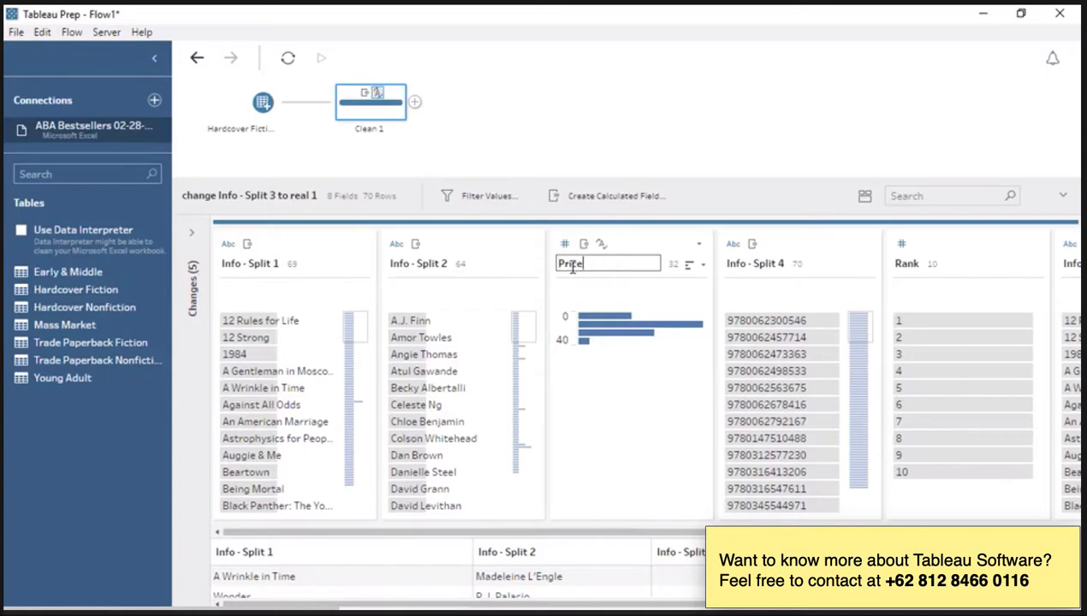
pyautogui.press('Return')
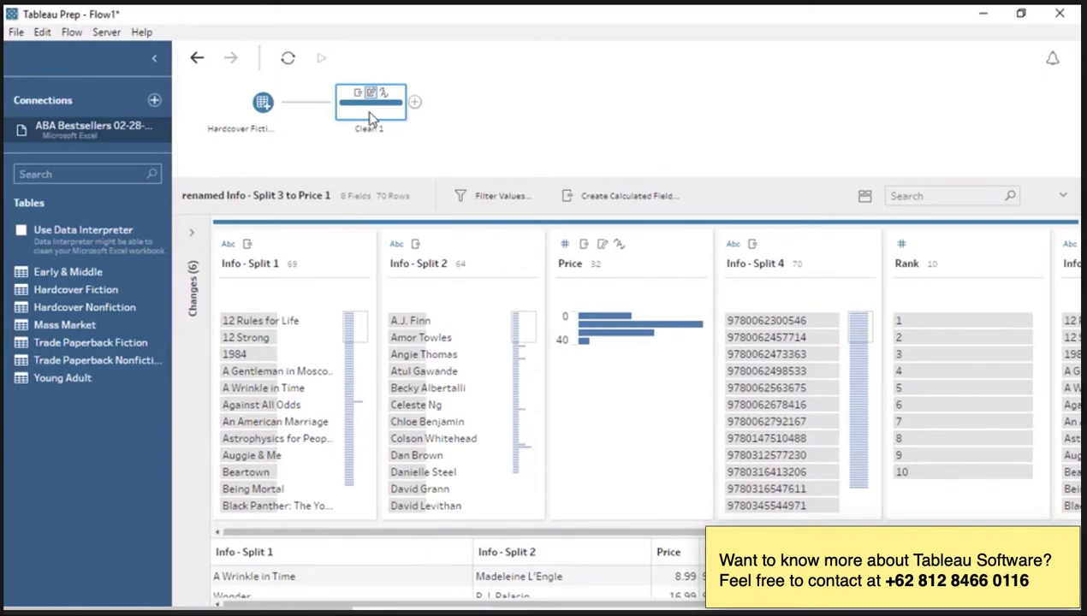
# Review the list of changes in the Clean 1 step and view its data as a grid only.
pyautogui.click(196, 234)
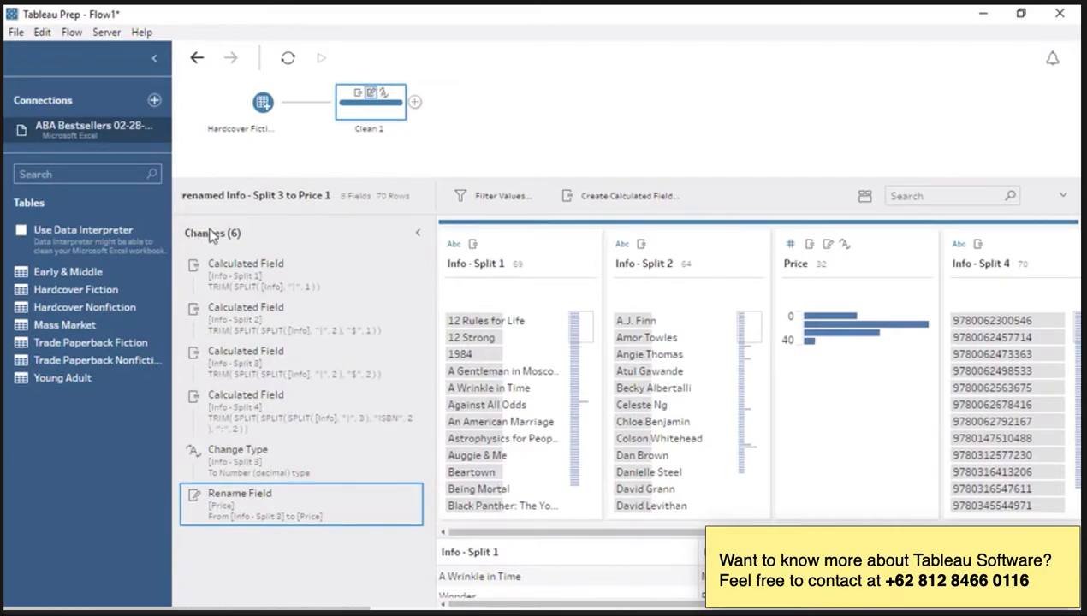
pyautogui.click(417, 232)
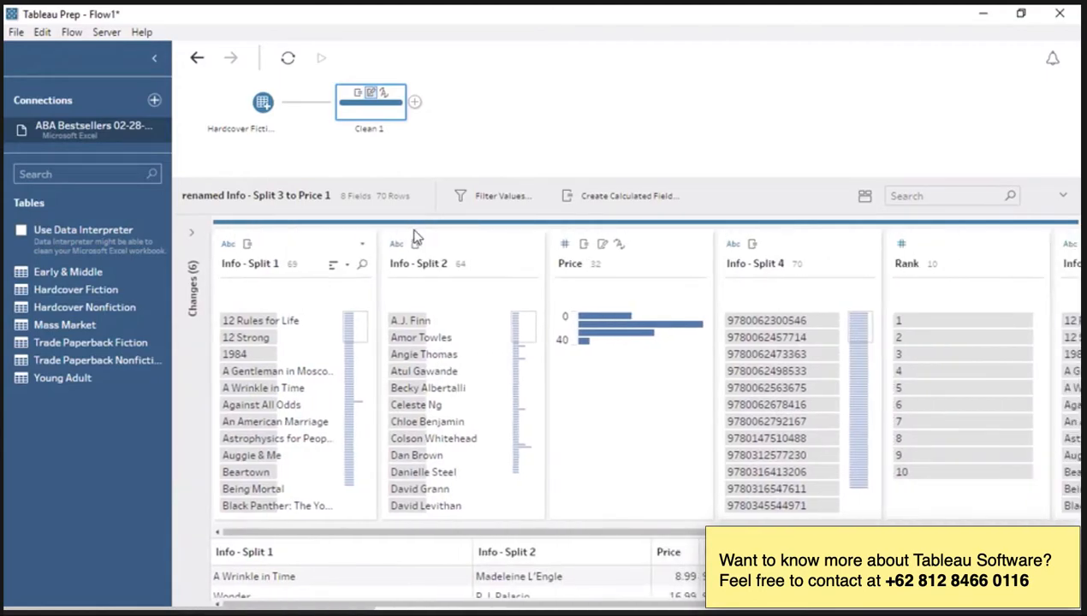
pyautogui.click(865, 196)
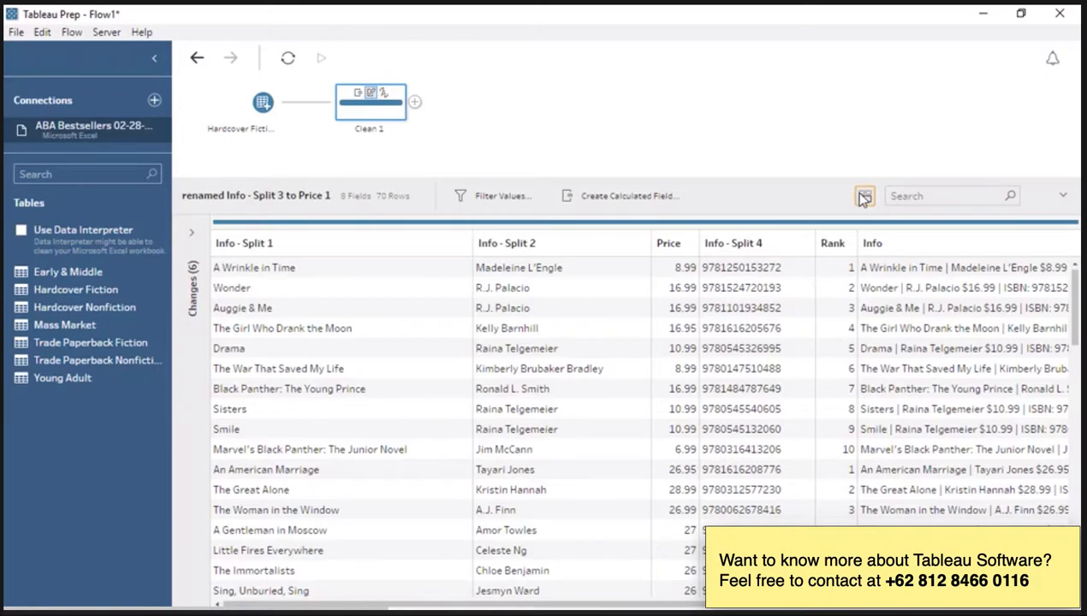
pyautogui.click(864, 196)
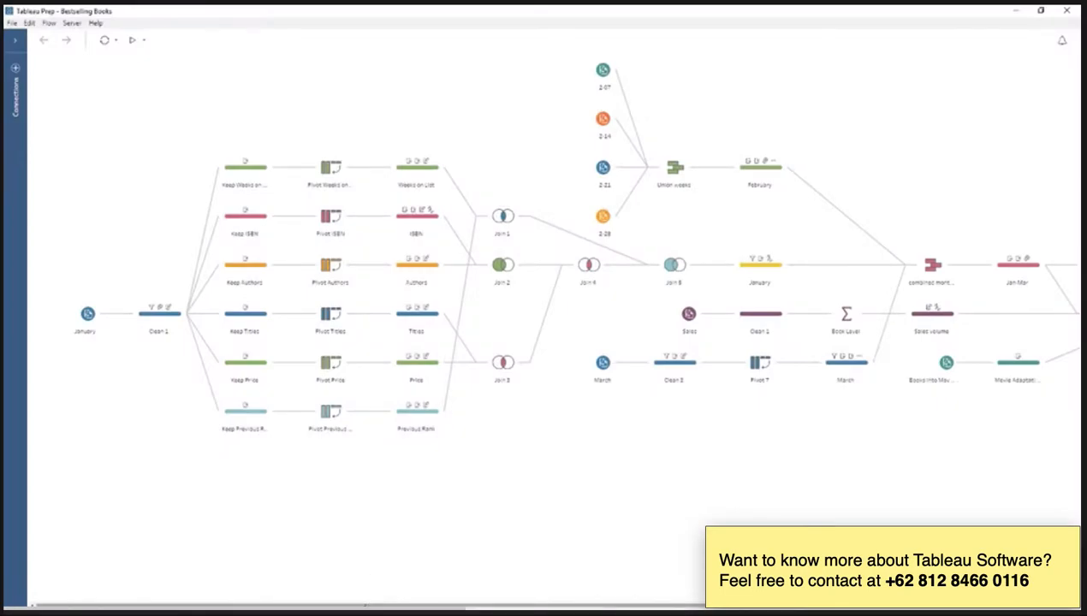
# Look over the whole Bestselling Books flow and open the Pivot Authors step to examine its pivoted fields.
pyautogui.moveTo(366, 605); pyautogui.dragTo(604, 605)
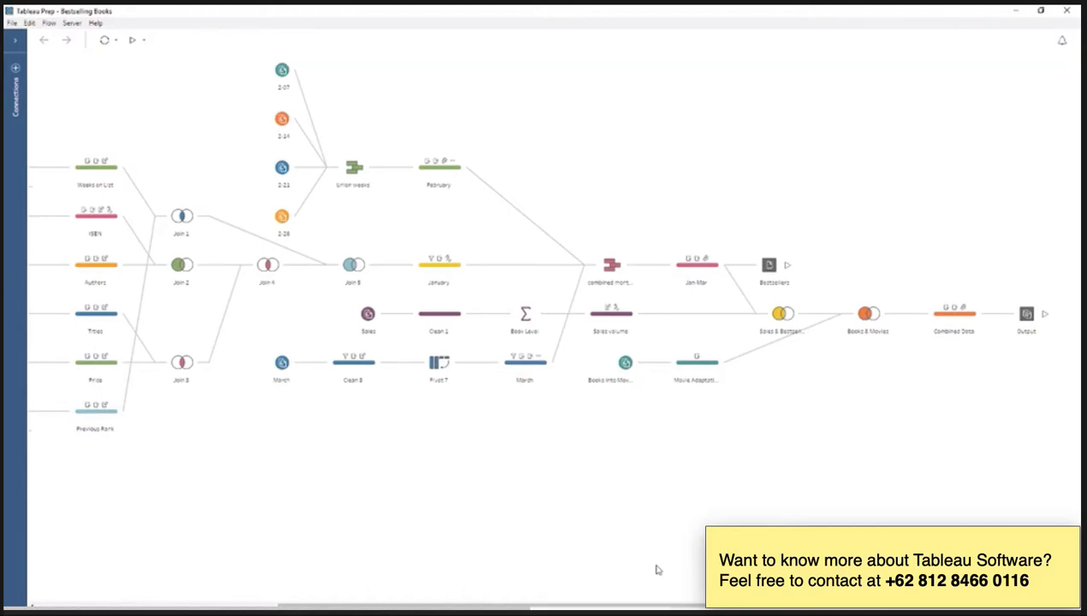
pyautogui.moveTo(654, 603); pyautogui.dragTo(483, 604)
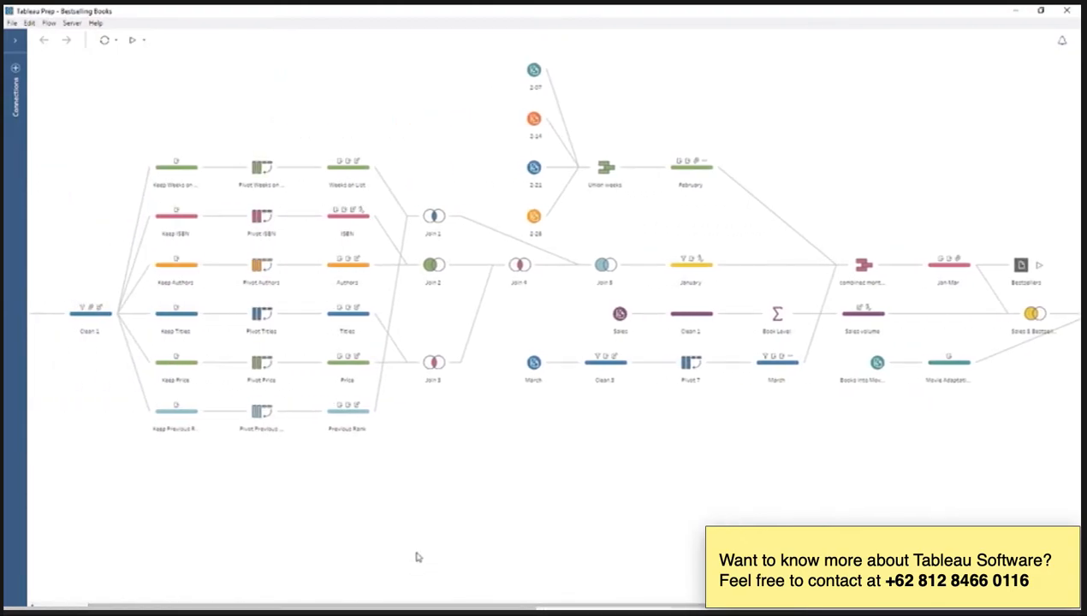
pyautogui.click(262, 269)
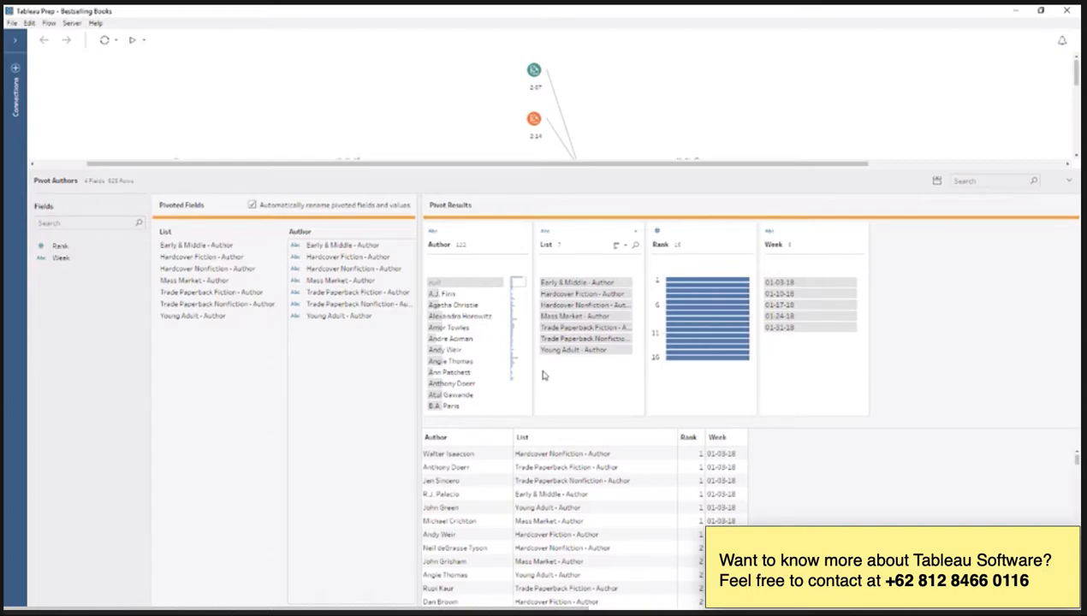
# Open the Book Level aggregate step to examine its grouped and aggregated fields.
pyautogui.scroll(-3, 603, 111)
pyautogui.scroll(-2, 621, 111)
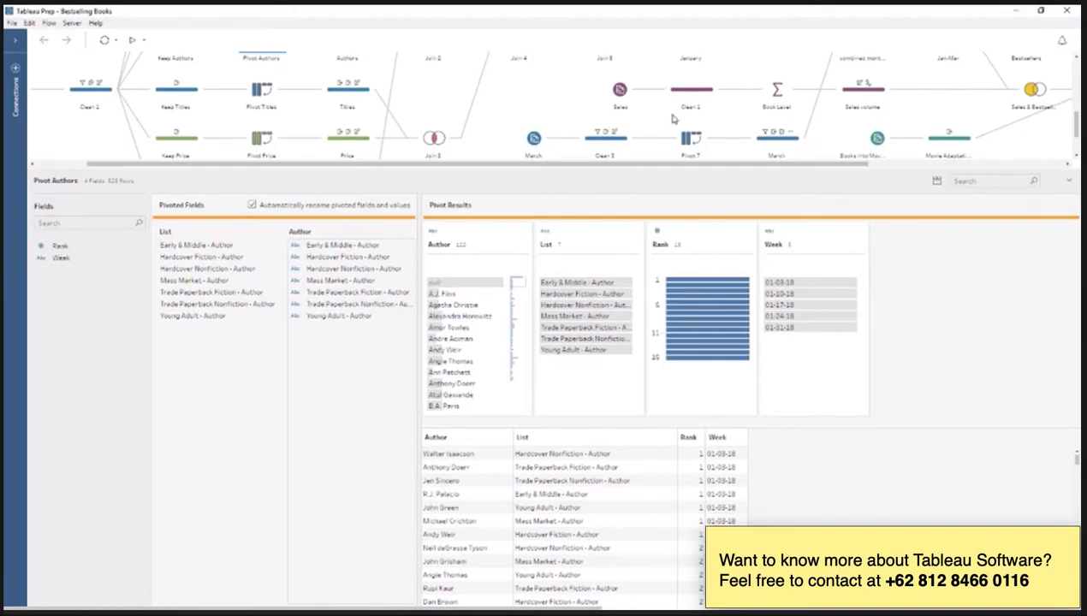
pyautogui.click(775, 94)
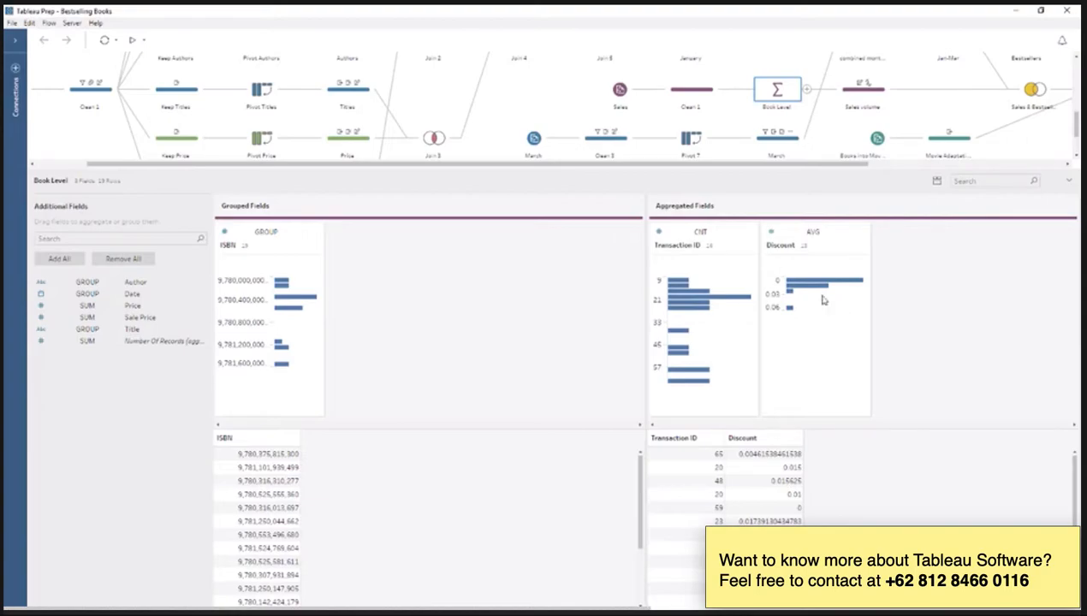
# In the Union weeks step, merge the mismatched Information field into the Info field.
pyautogui.scroll(1, 559, 129)
pyautogui.scroll(2, 559, 129)
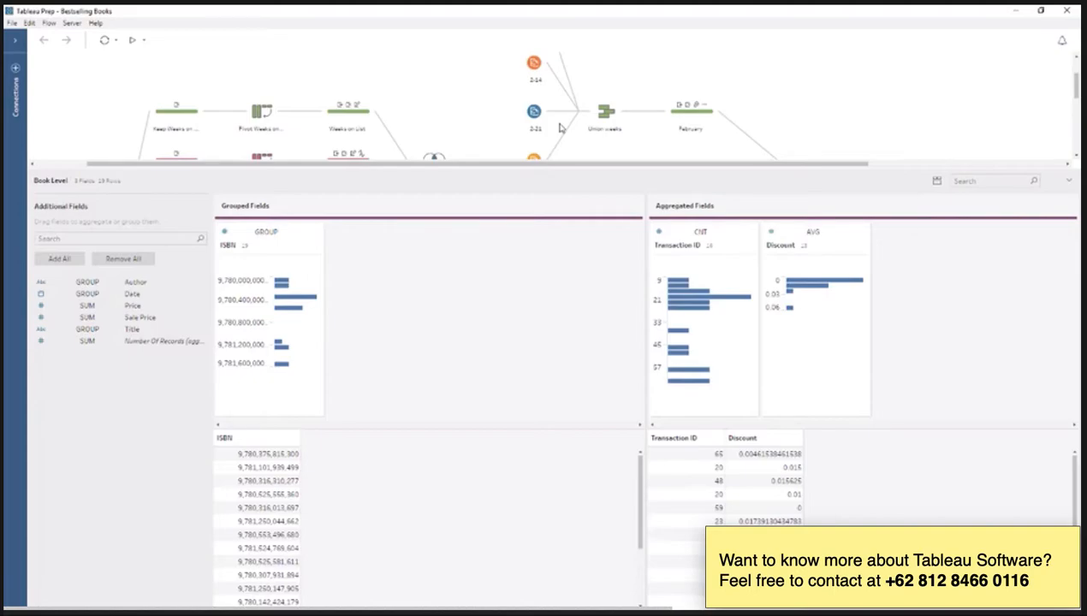
pyautogui.moveTo(602, 123)
pyautogui.click(602, 124)
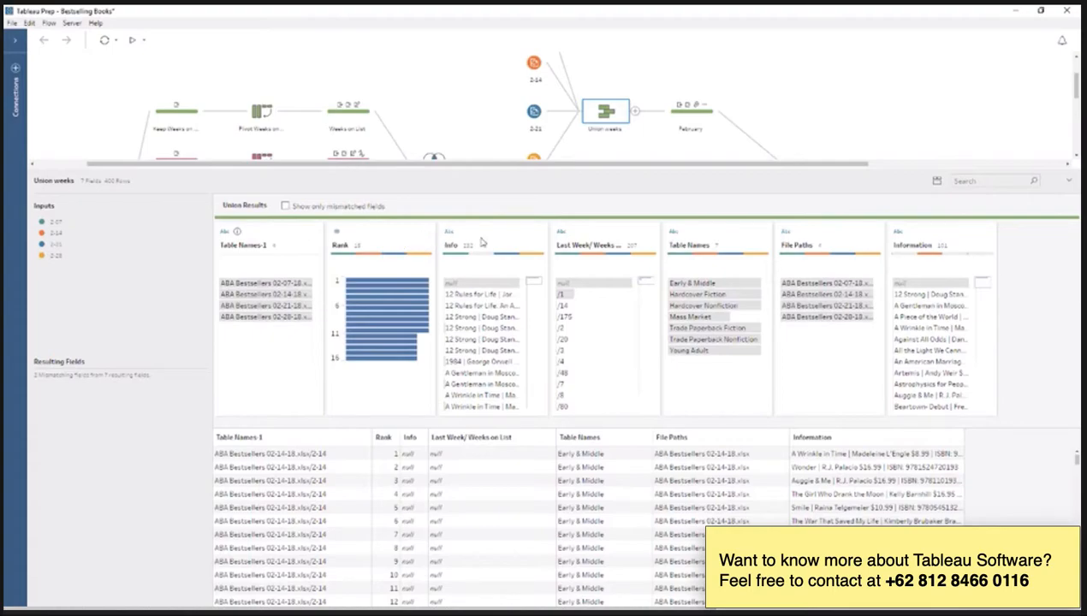
pyautogui.moveTo(926, 234); pyautogui.dragTo(476, 241)
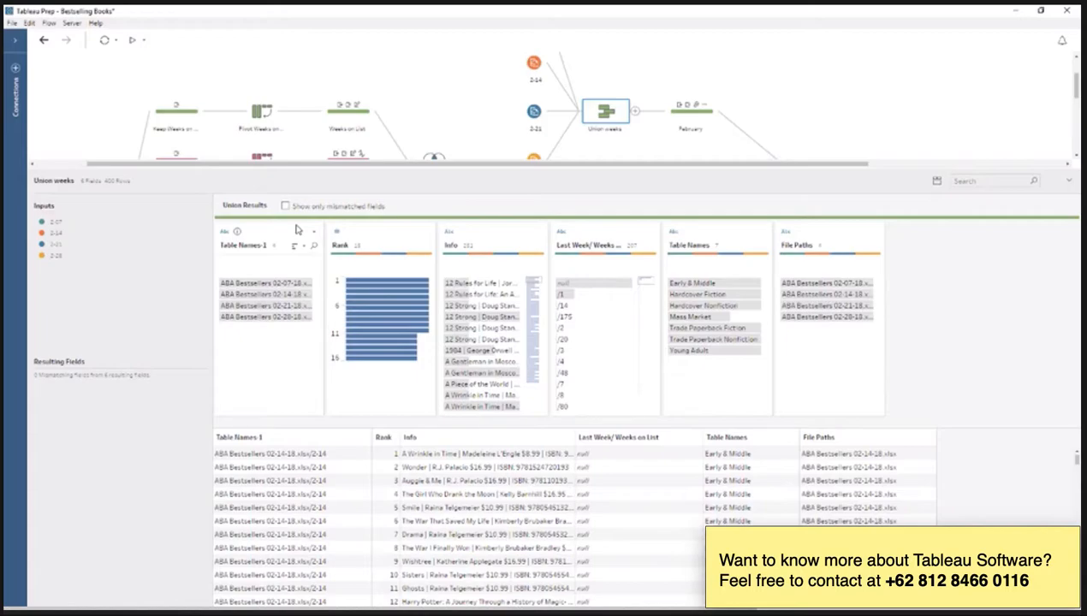
# Open the Sales & Bestsellers join step to examine its join clauses and join type.
pyautogui.scroll(-3, 776, 116)
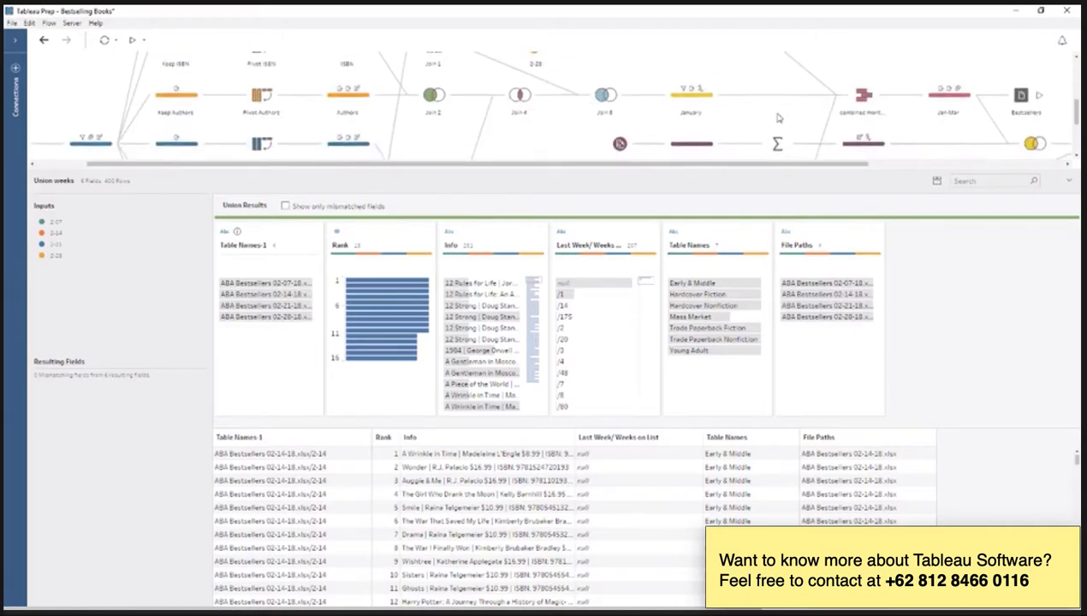
pyautogui.scroll(-2, 778, 117)
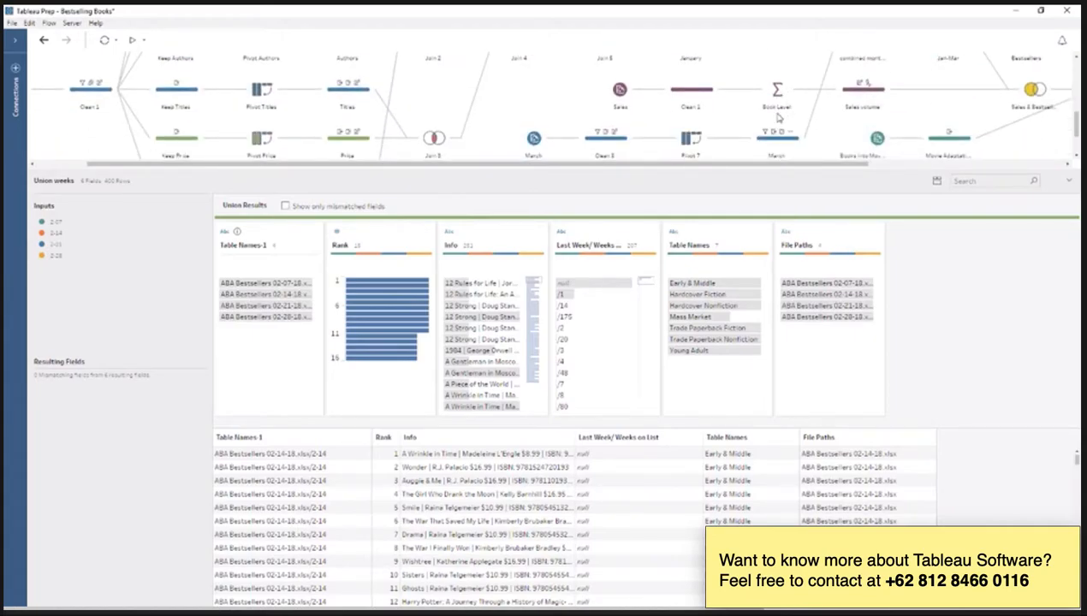
pyautogui.click(1034, 92)
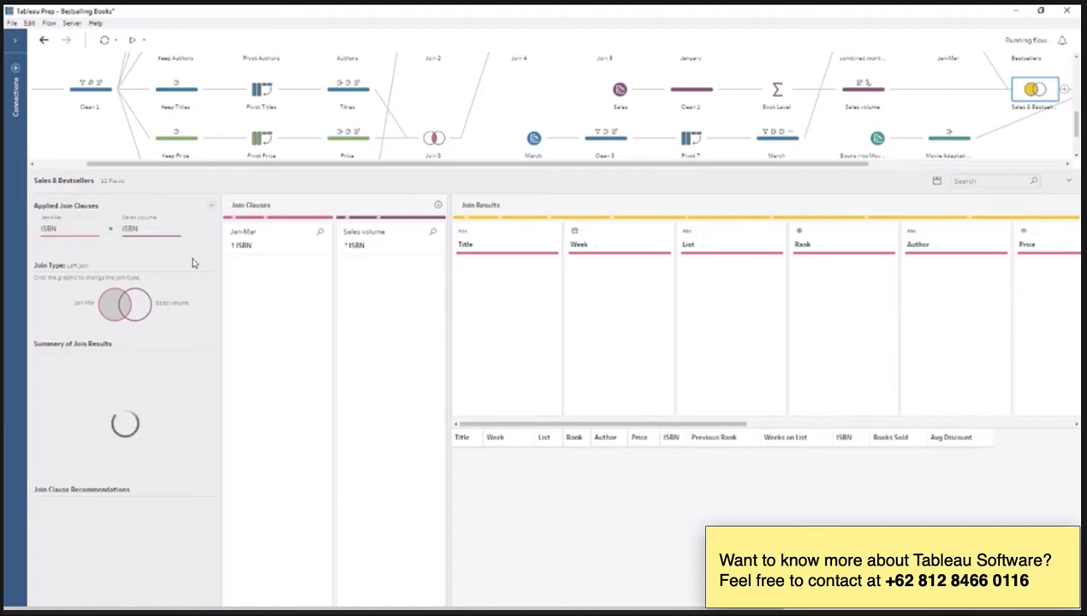
# Check the fields available for another join clause, and try the full outer and inner join types before returning to the left join.
pyautogui.click(211, 206)
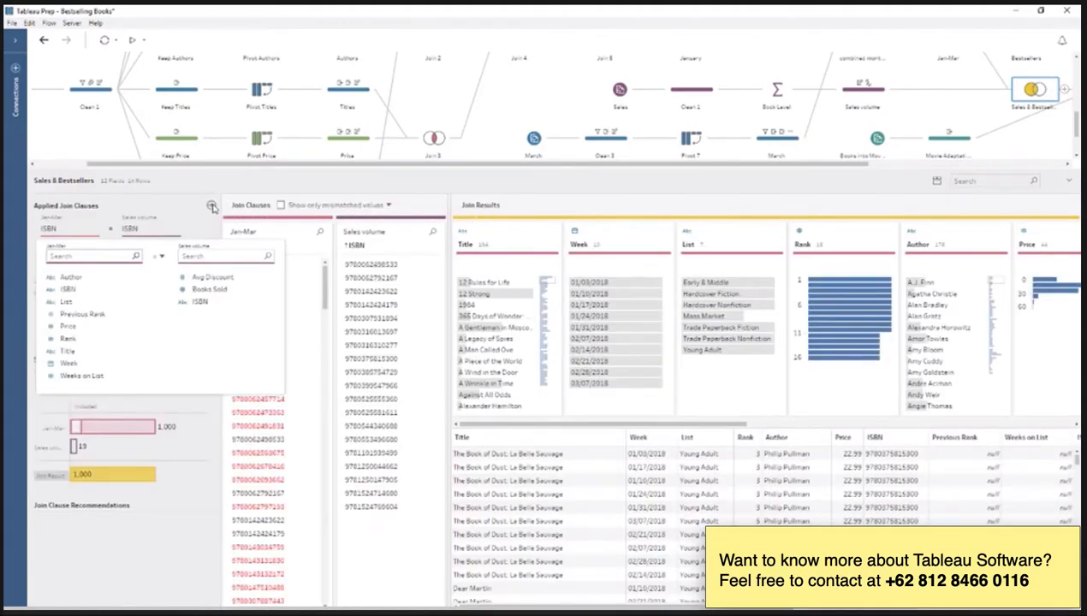
pyautogui.click(211, 207)
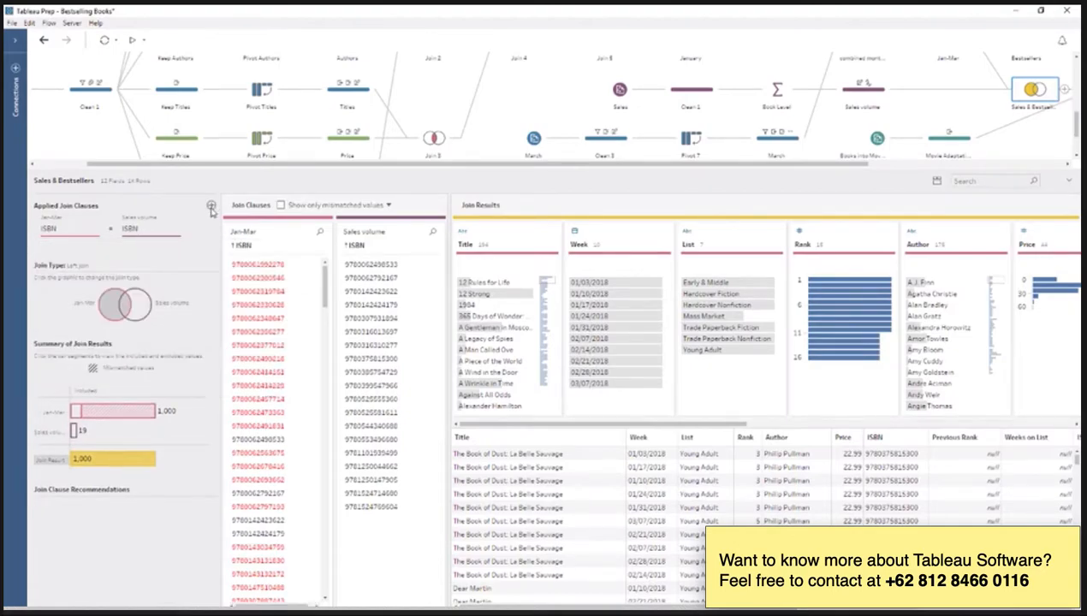
pyautogui.click(143, 310)
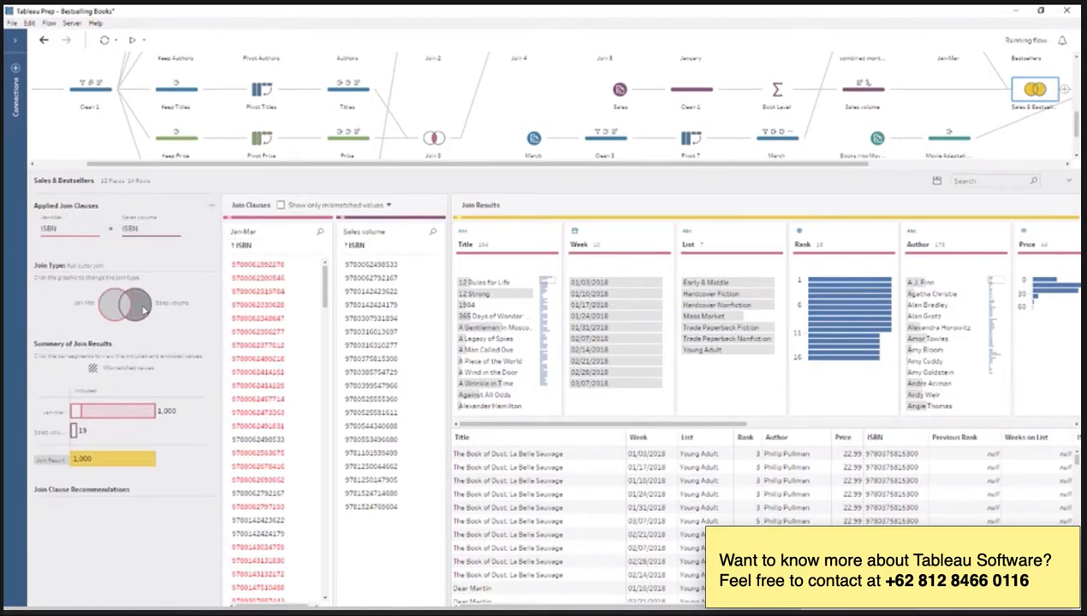
pyautogui.click(144, 310)
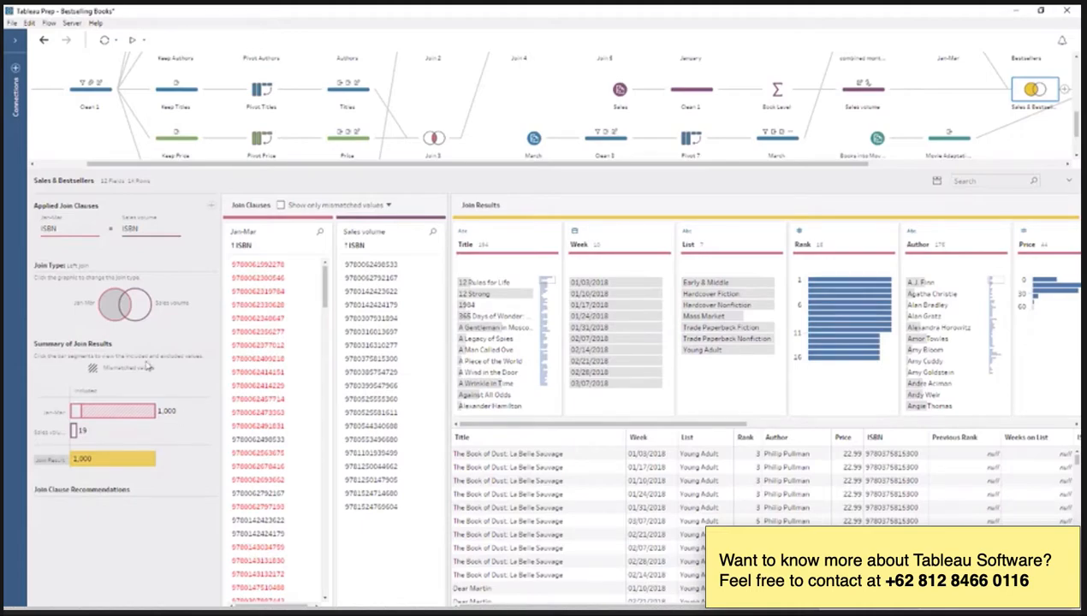
pyautogui.click(115, 316)
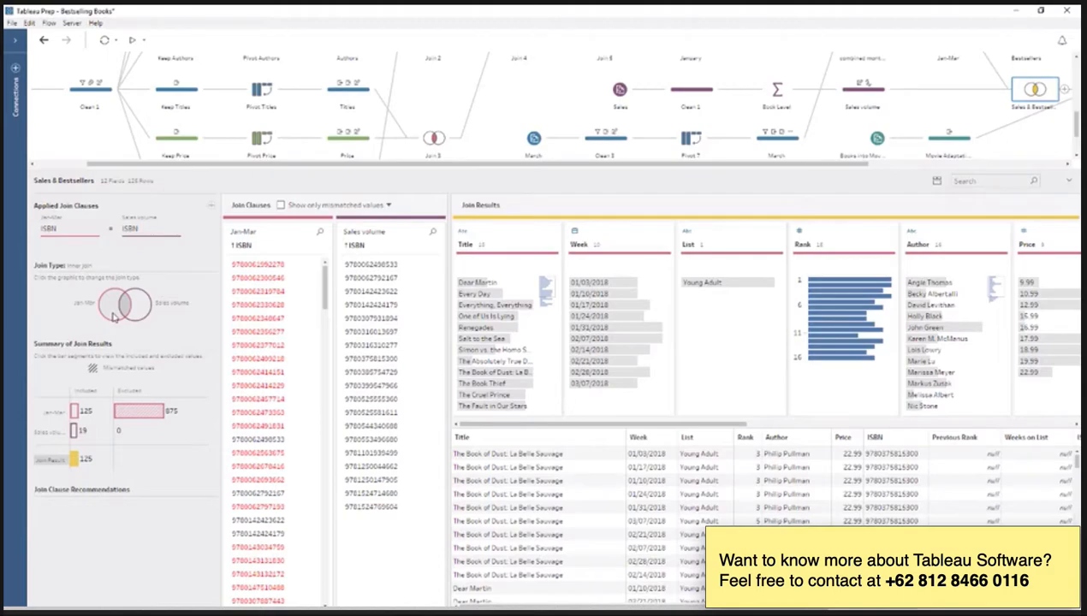
pyautogui.click(114, 315)
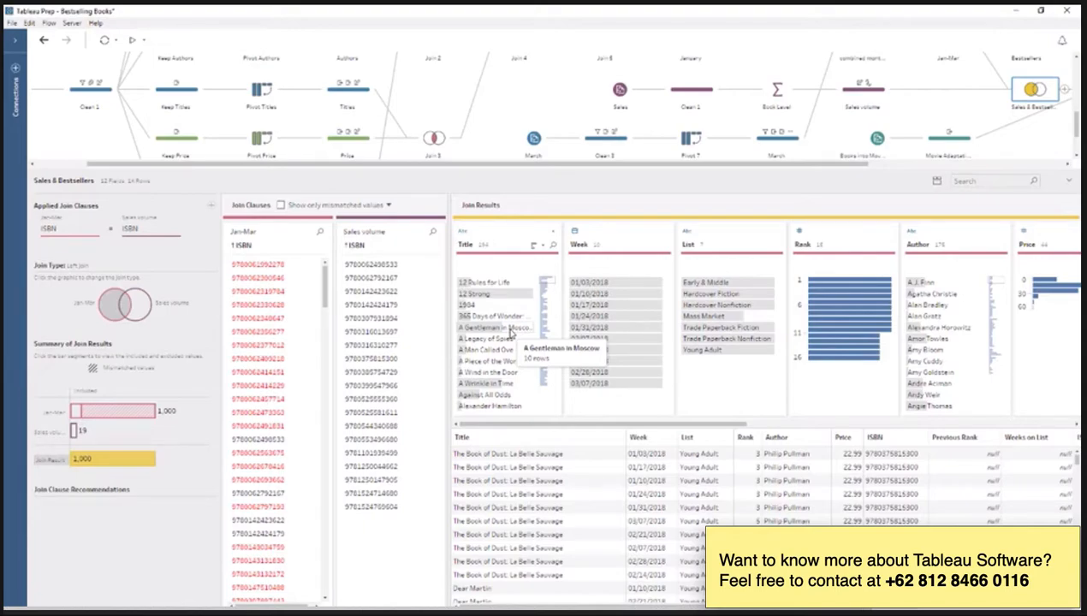
# Open the Output step at the end of the flow and examine its save settings and available output file types.
pyautogui.moveTo(505, 164); pyautogui.dragTo(743, 184)
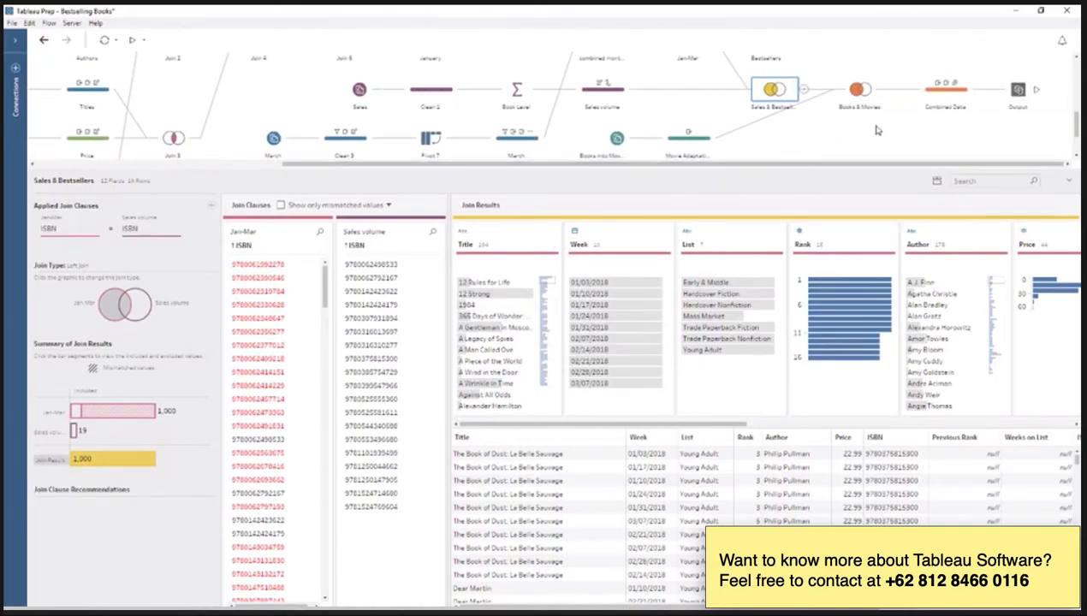
pyautogui.click(1017, 101)
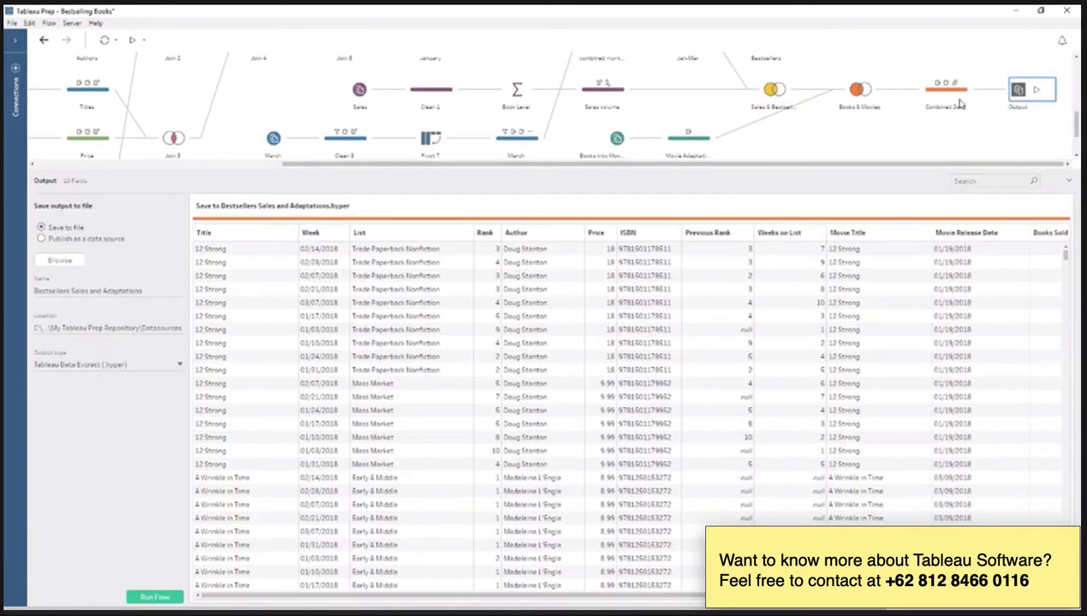
pyautogui.moveTo(853, 168); pyautogui.dragTo(823, 376)
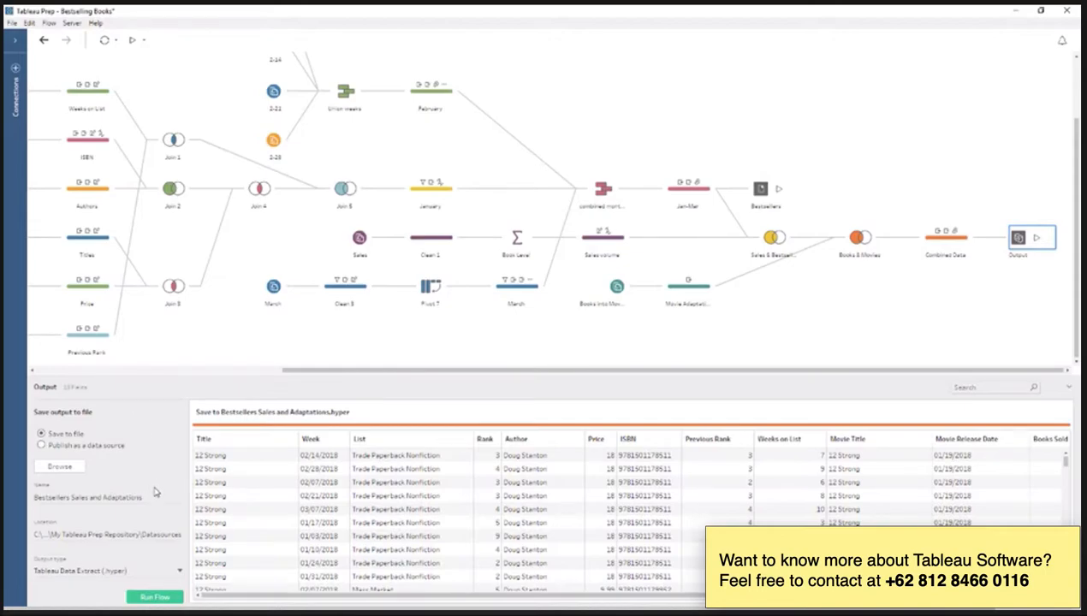
pyautogui.click(151, 572)
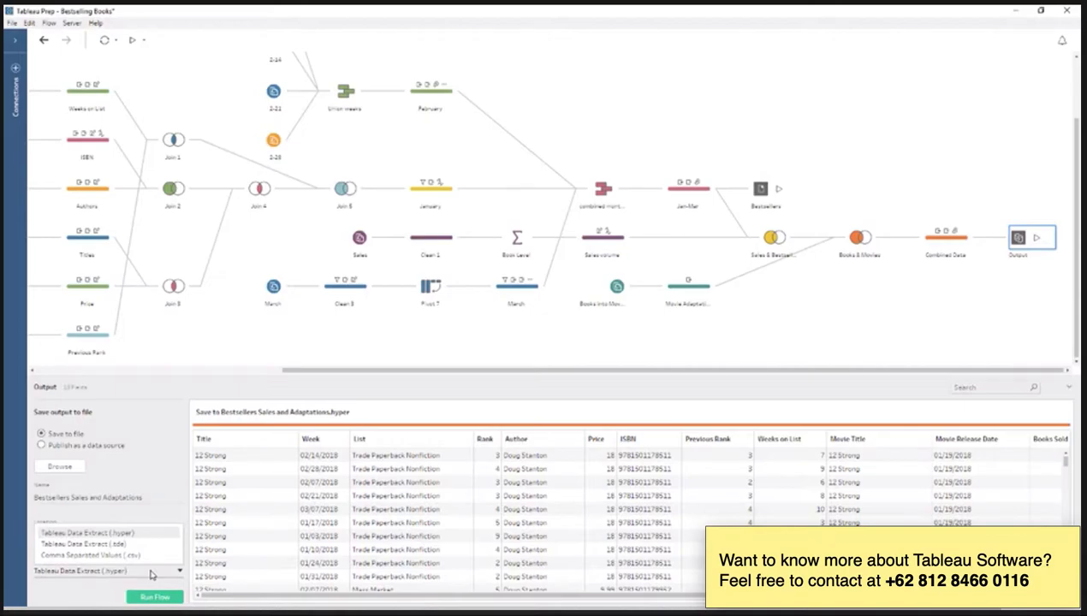
pyautogui.click(151, 572)
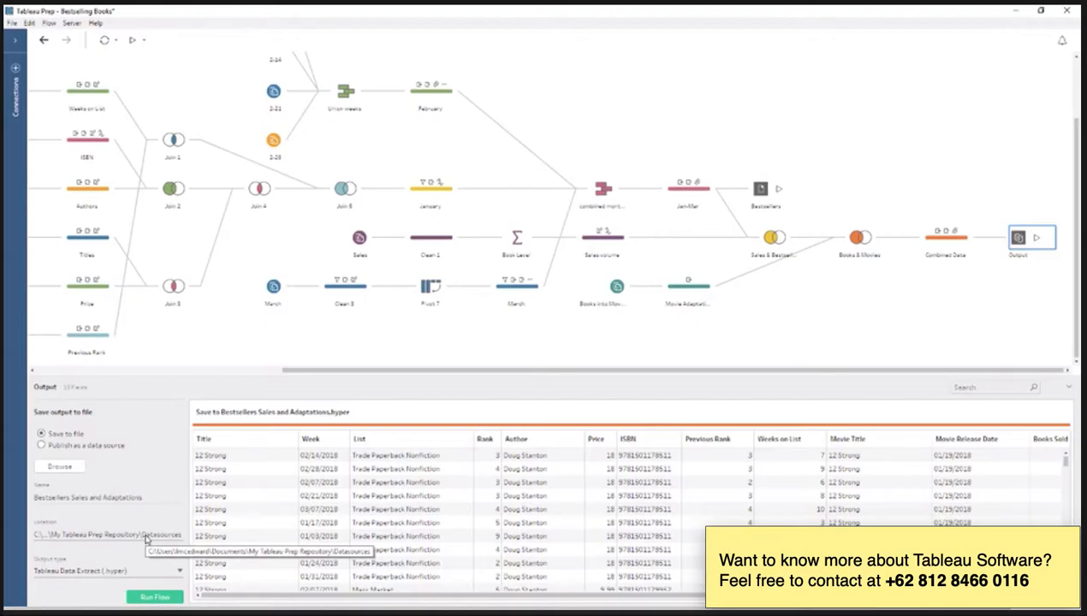
# Run the flow to generate Bestsellers Sales and Adaptations.hyper, and check which outputs can be run individually.
pyautogui.click(154, 597)
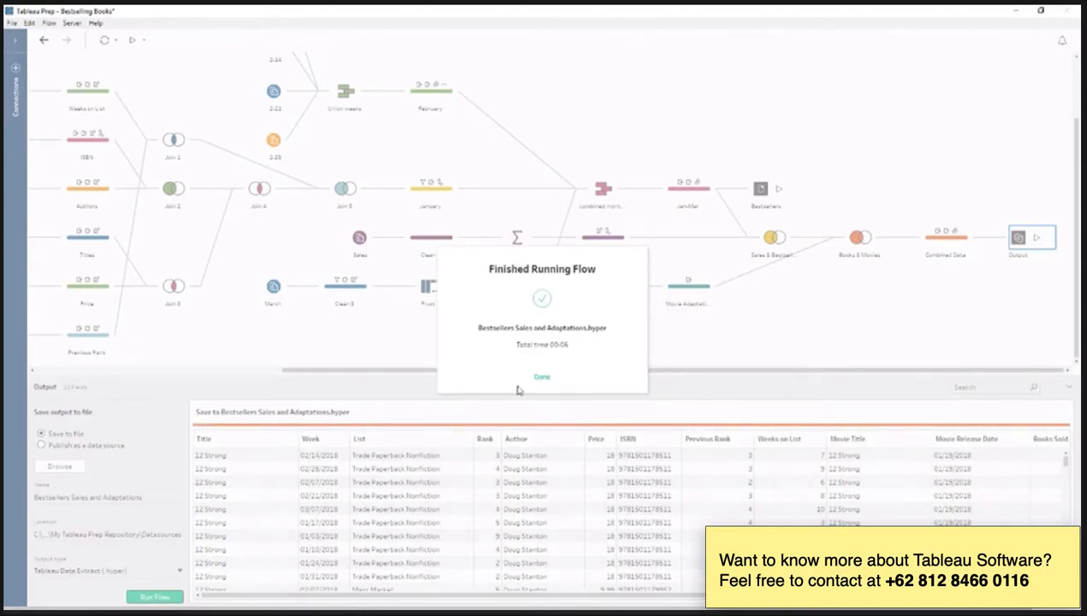
pyautogui.click(540, 378)
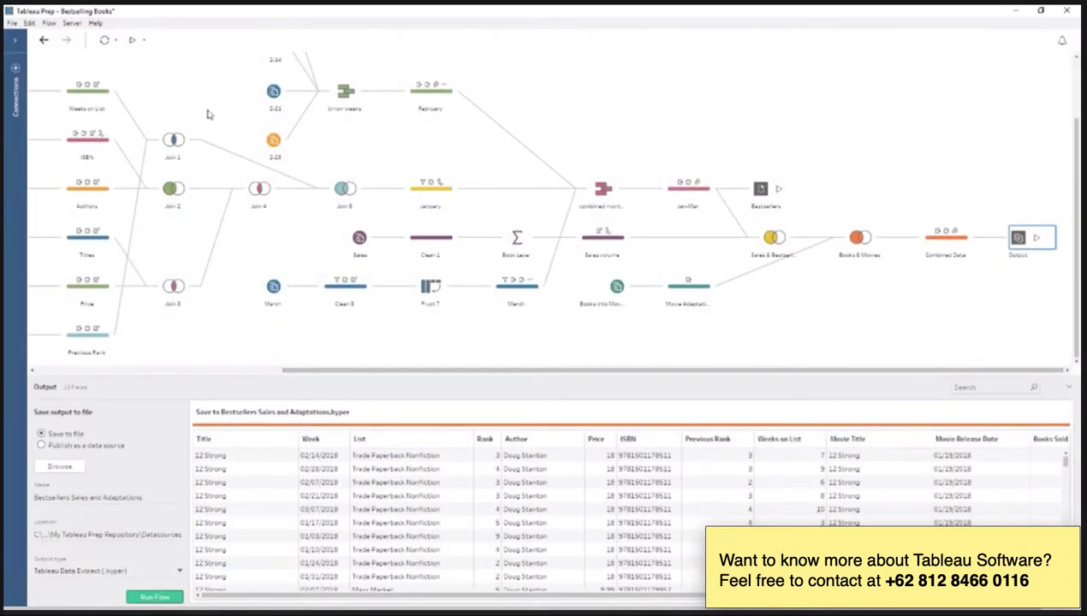
pyautogui.click(144, 41)
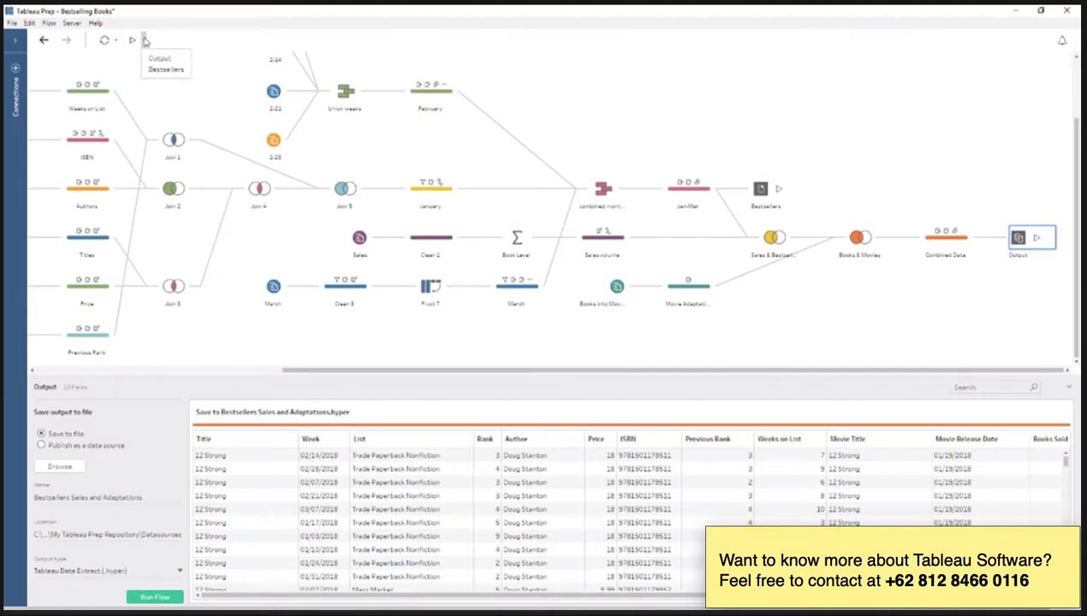
pyautogui.click(145, 41)
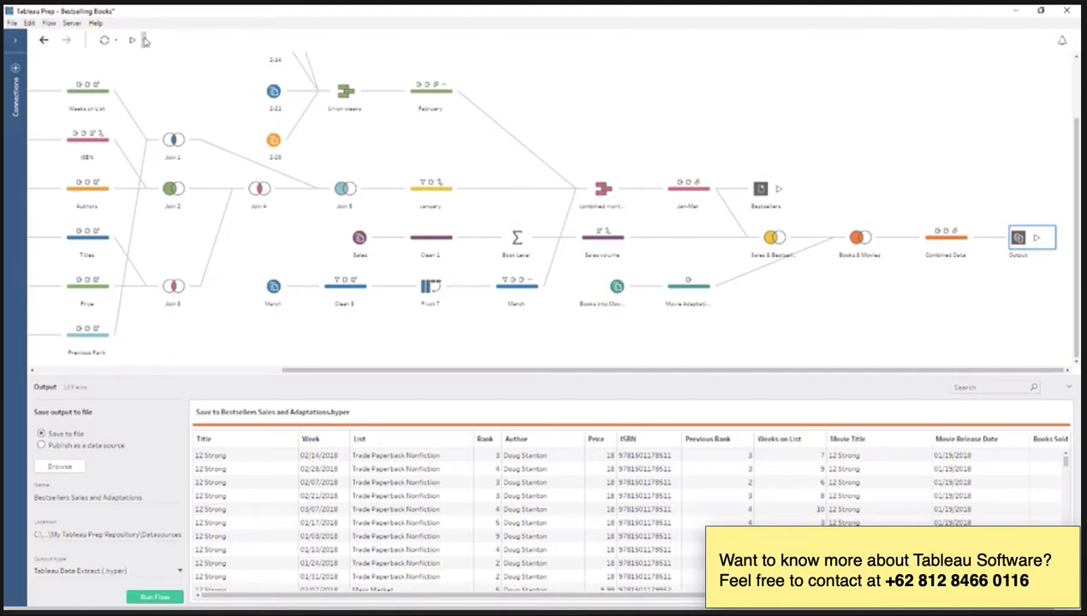